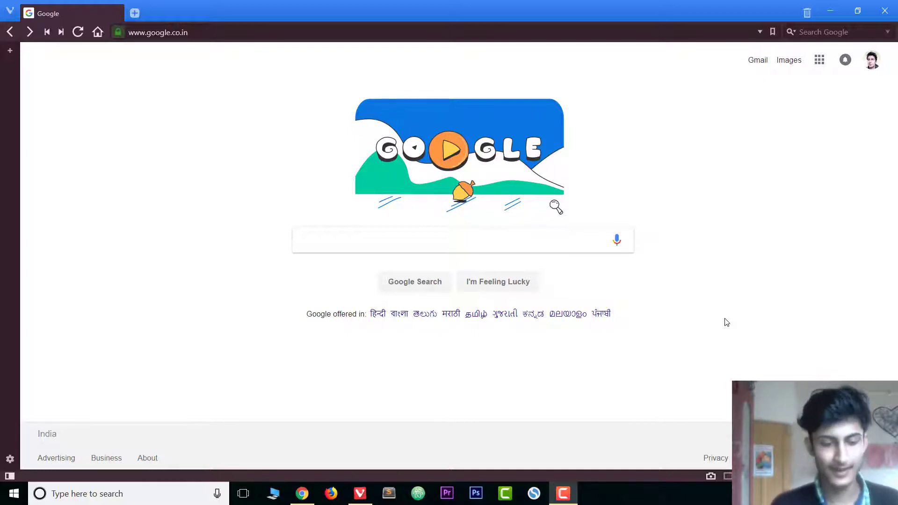
Search Google for "google adsense", go straight to the Google AdSense site and sign in to the account
left_click(356, 236)
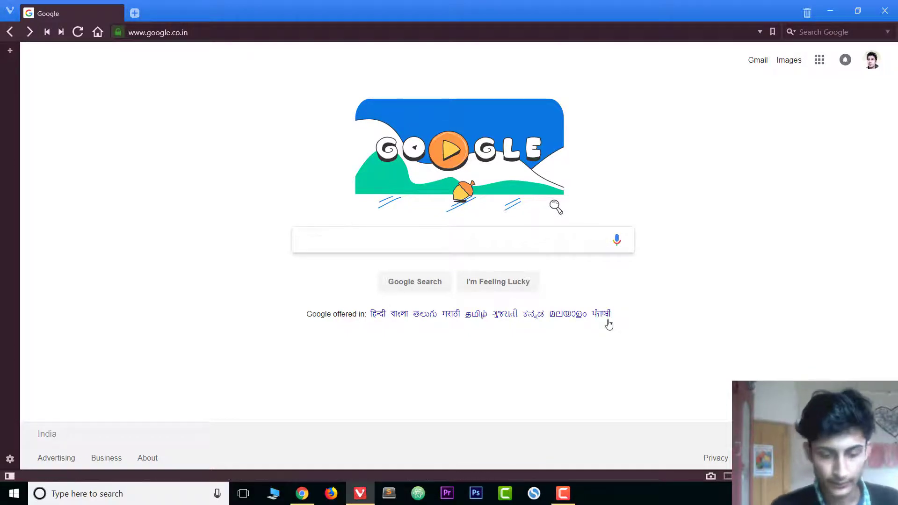
type("google adsense")
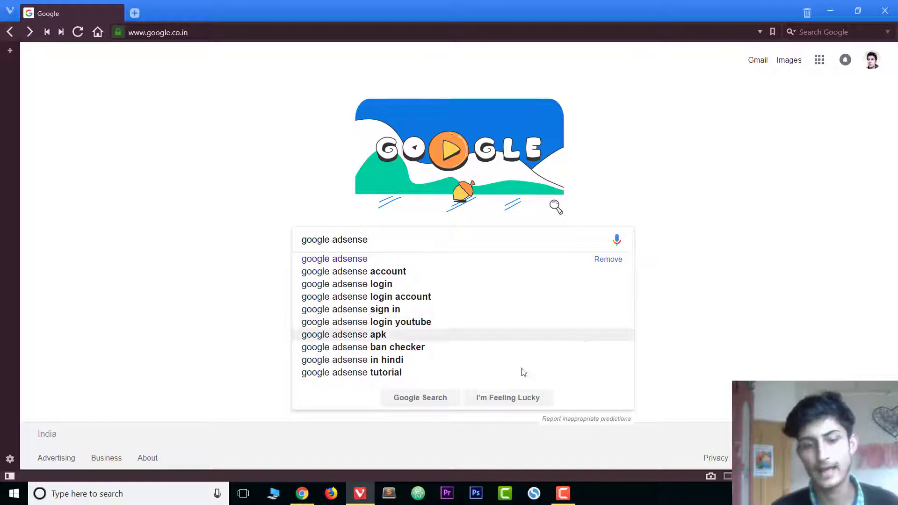
left_click(519, 398)
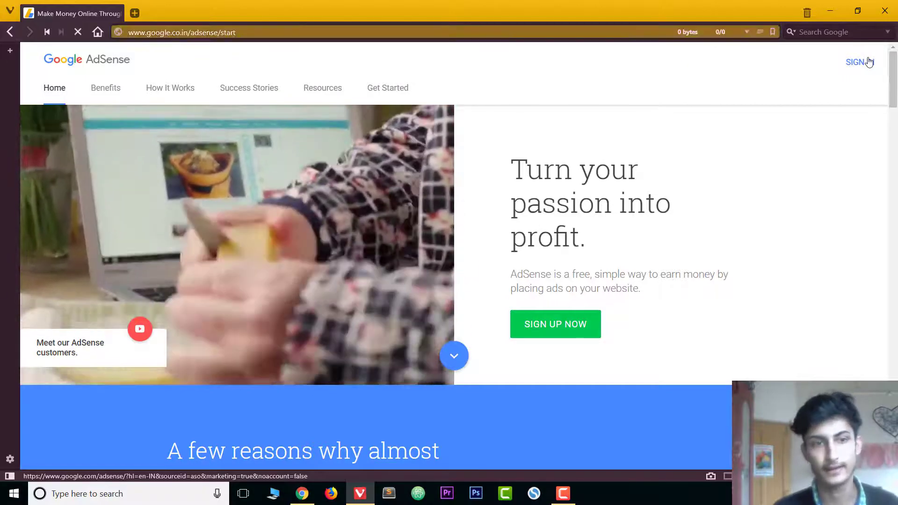
left_click(865, 63)
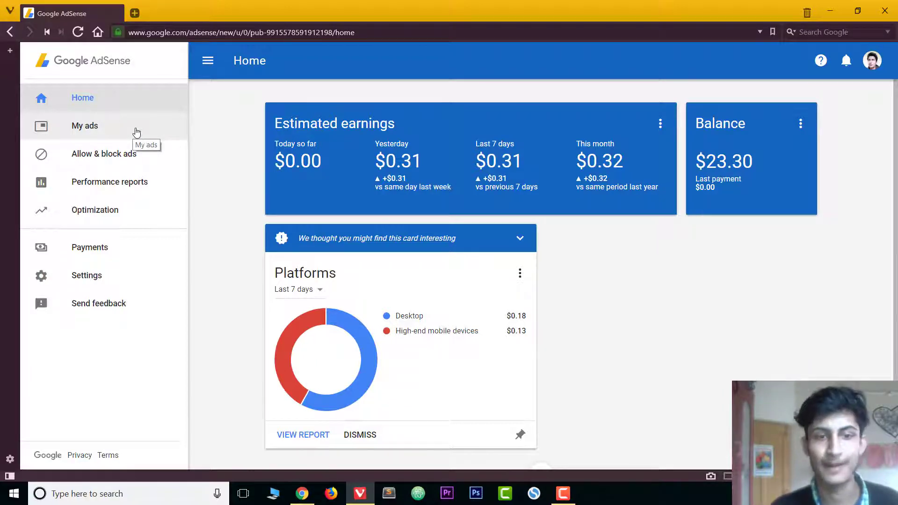
Open the Auto ads page for the account's content ads and review its Advanced URL settings section
left_click(135, 130)
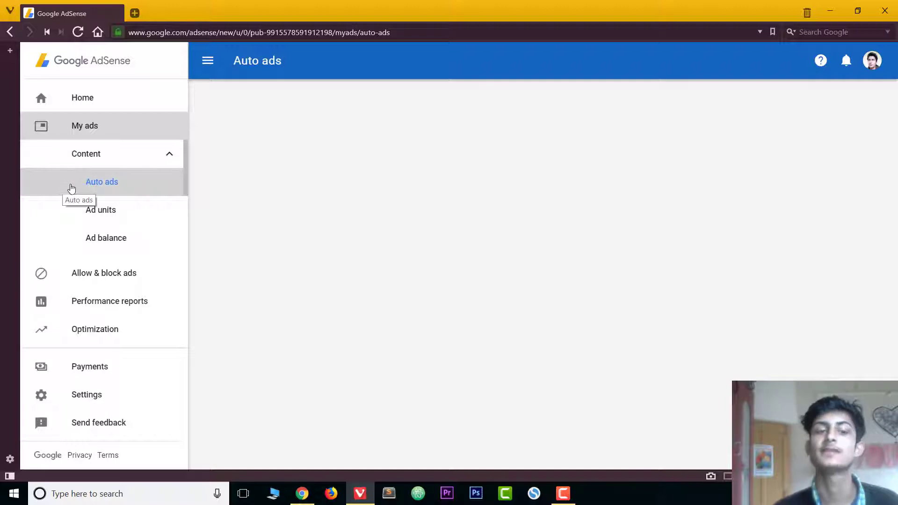
left_click(106, 186)
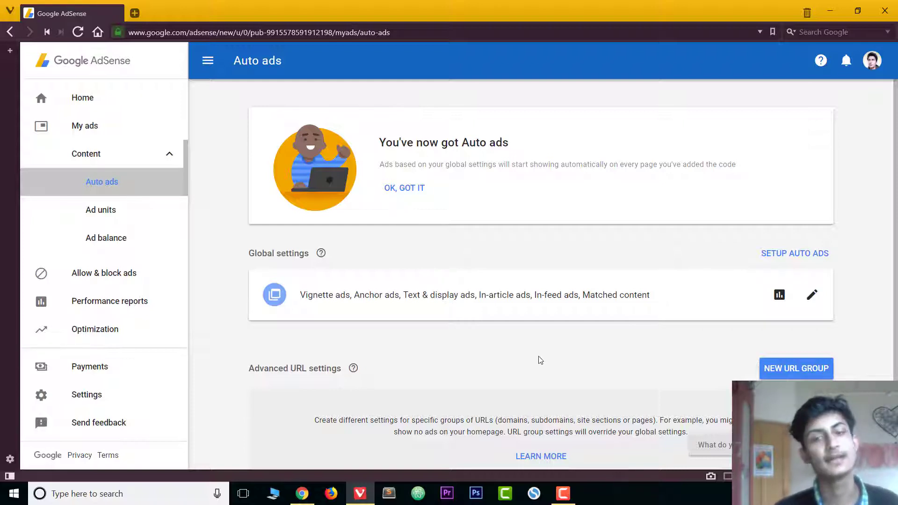
scroll(537, 358, "down", 2)
scroll(537, 358, "down", 1)
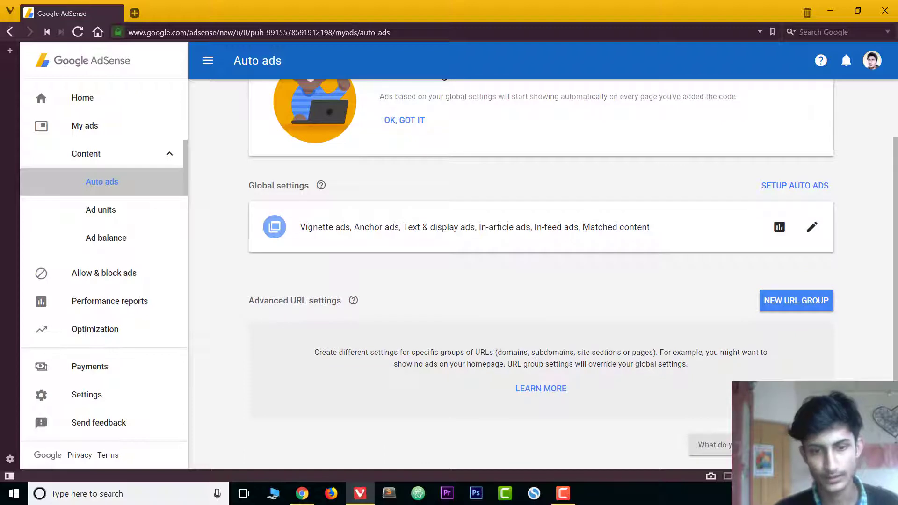
left_click_drag(282, 307, 350, 313)
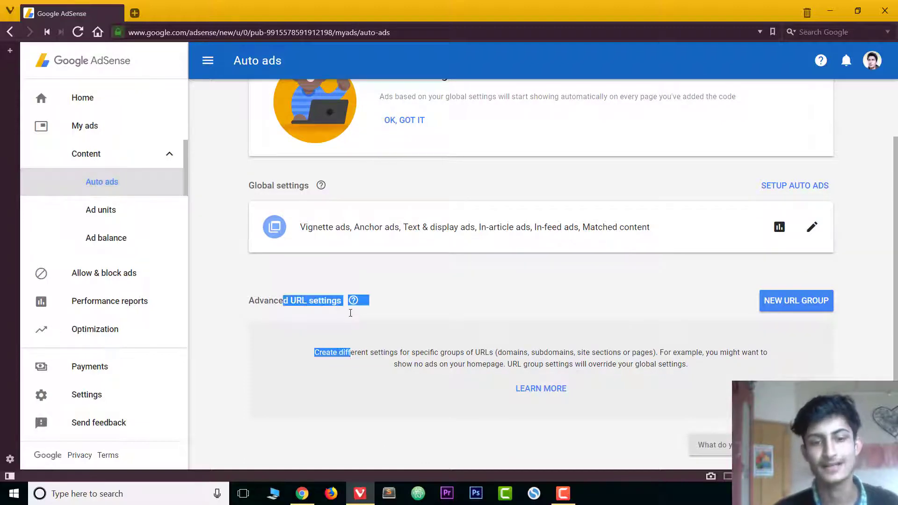
left_click(541, 317)
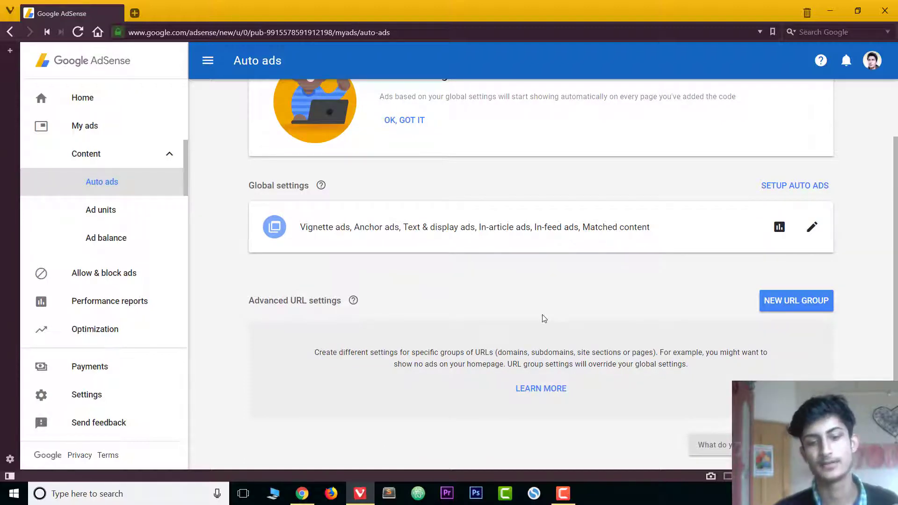
scroll(545, 318, "up", 2)
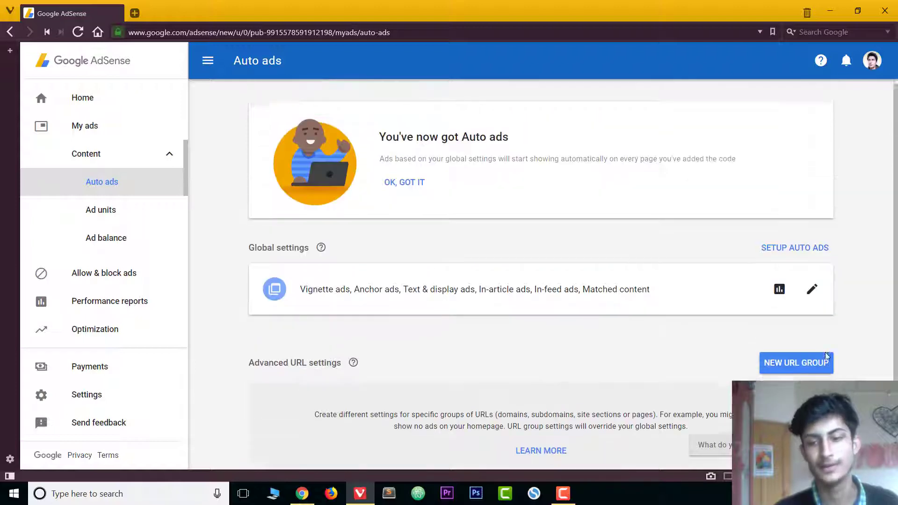
Copy the complete Auto ads script code from the site setup dialog and close the dialog
left_click(798, 255)
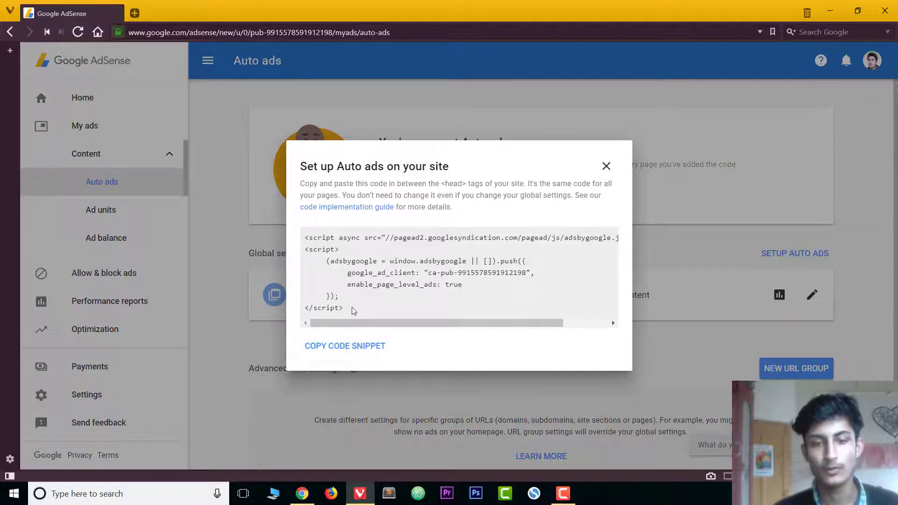
left_click_drag(351, 311, 305, 238)
right_click(318, 241)
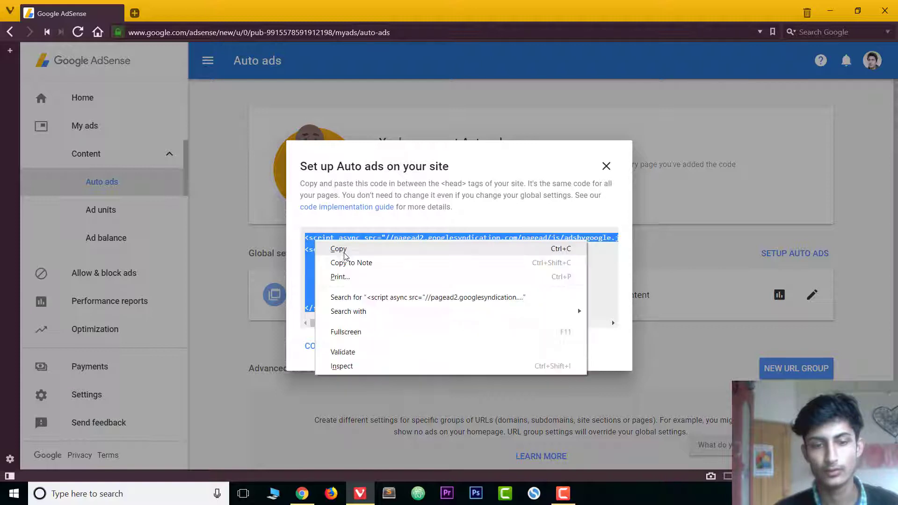
left_click(344, 249)
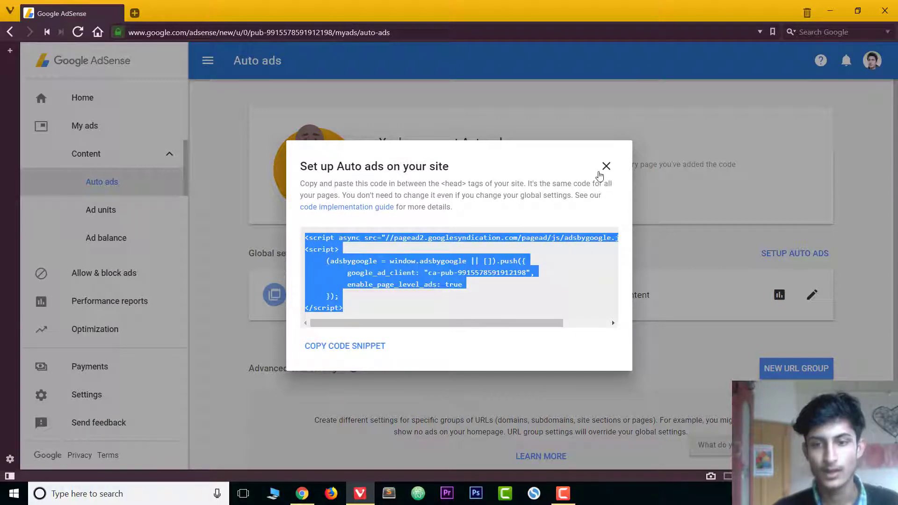
left_click(606, 166)
Switch to the WordPress dashboard in Chrome and open the Ribbon Lite theme's header.php for editing
mouse_move(312, 492)
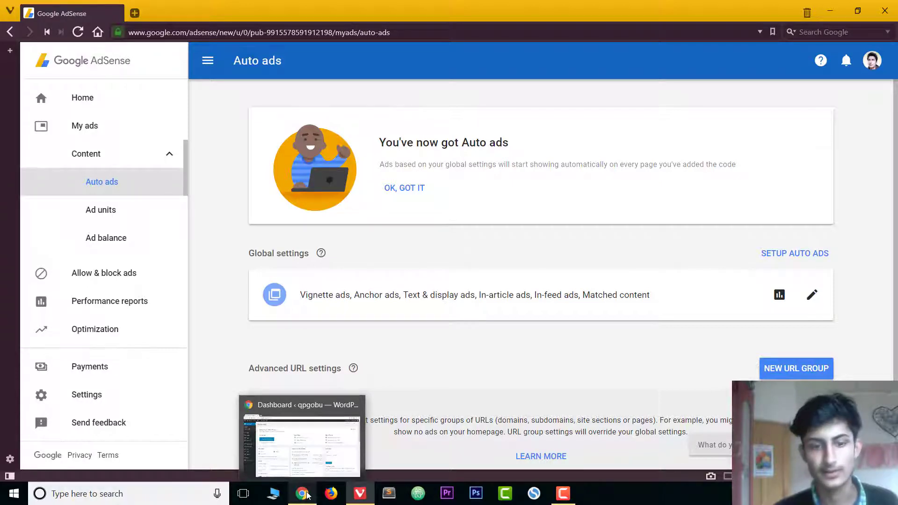
left_click(307, 495)
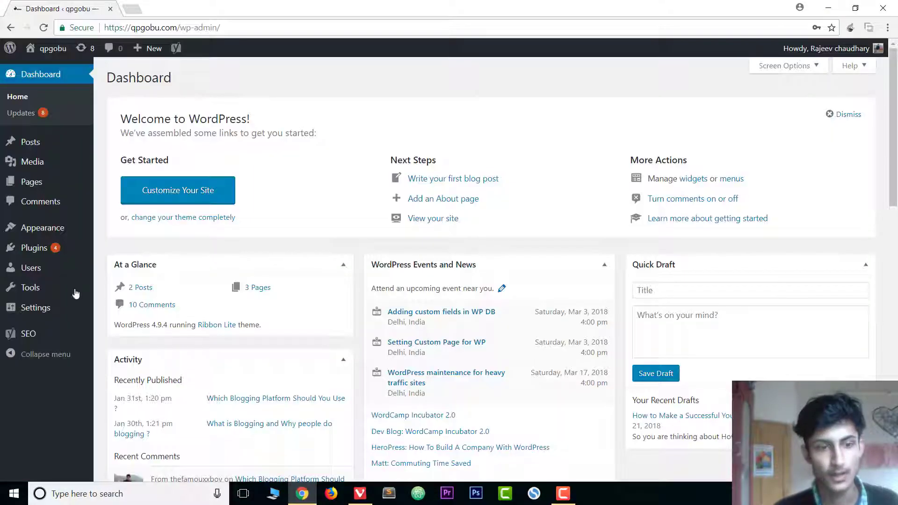
mouse_move(56, 230)
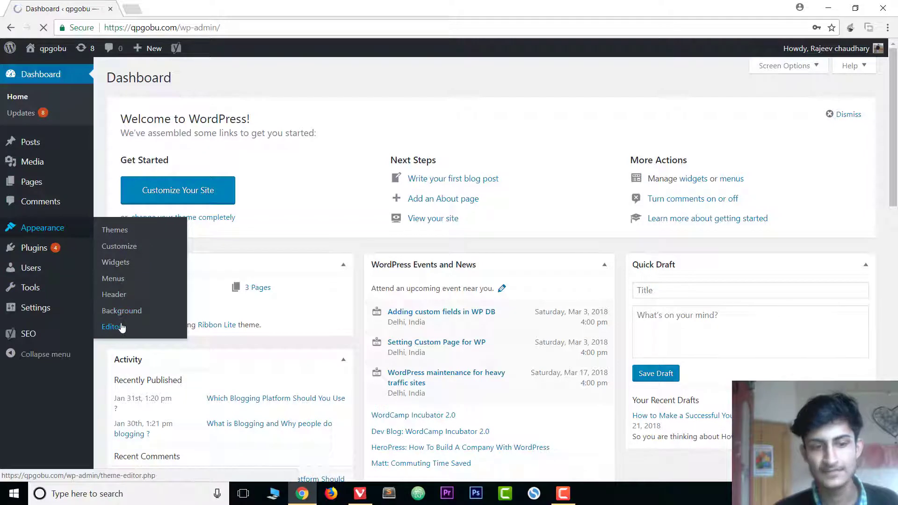
left_click(121, 328)
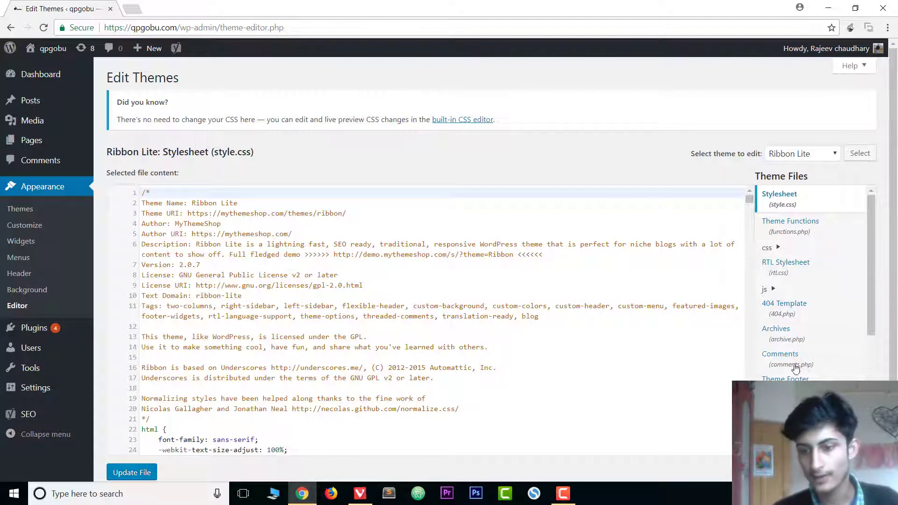
left_click(785, 404)
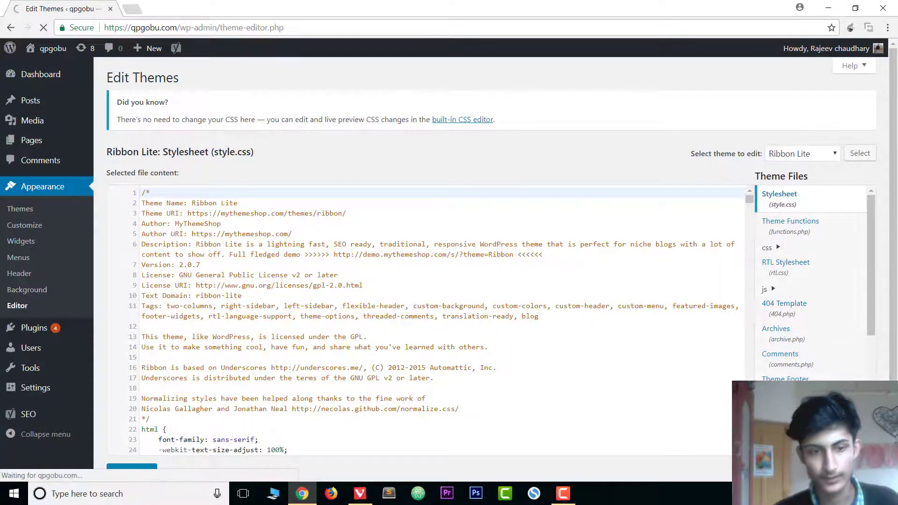
scroll(173, 270, "down", 5)
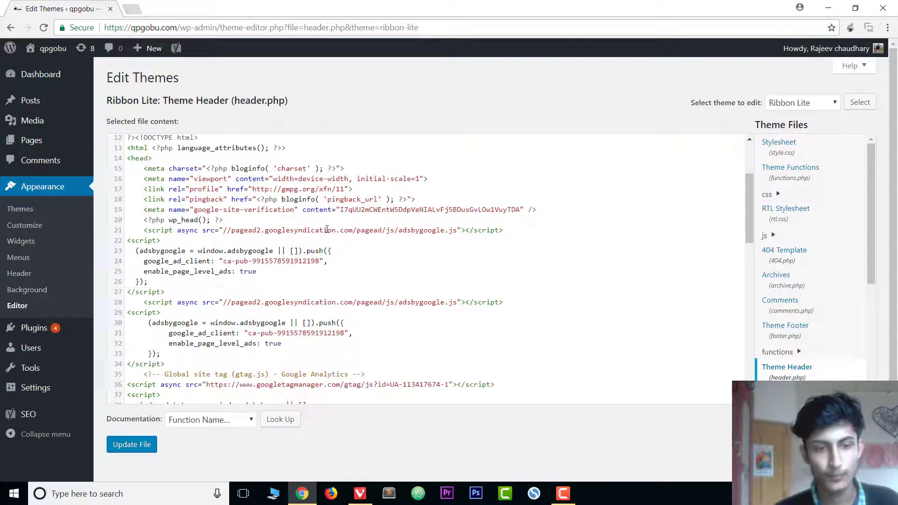
Locate the script code just above the closing head tag in header.php and update the file
left_click_drag(158, 358, 123, 361)
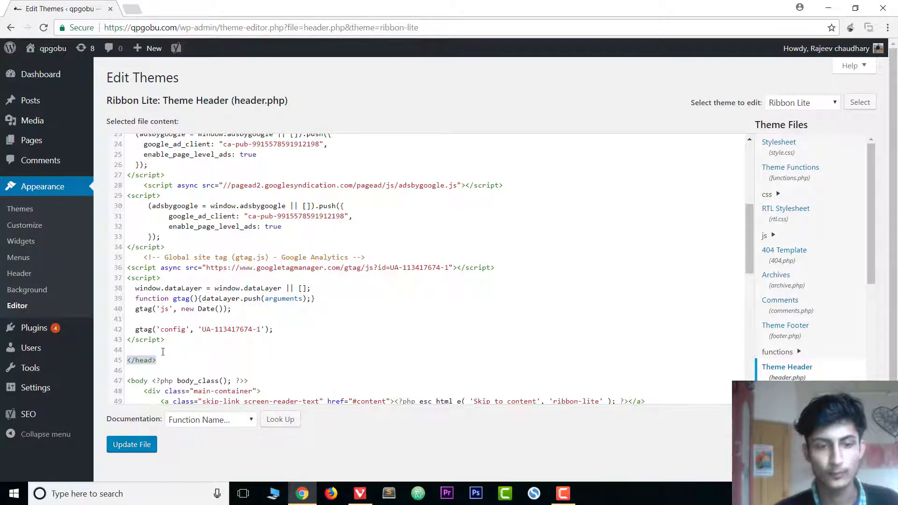
left_click(175, 343)
left_click_drag(169, 345, 125, 289)
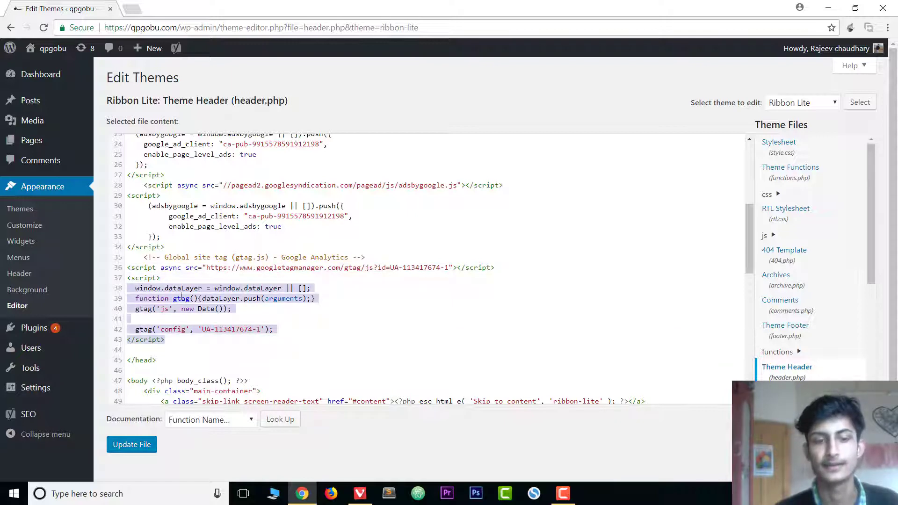
left_click(140, 446)
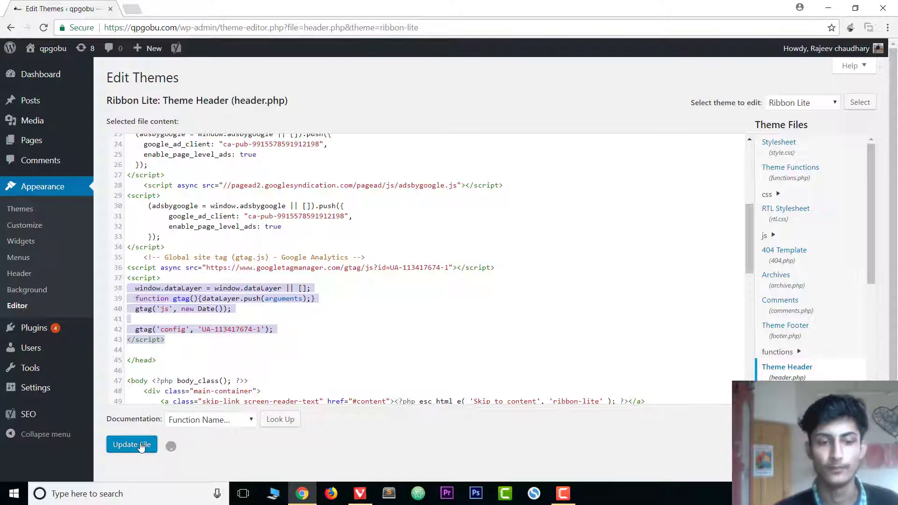
Open qpgobu.com in a new browser tab and examine the ads placed along its home page
key("ctrl+t")
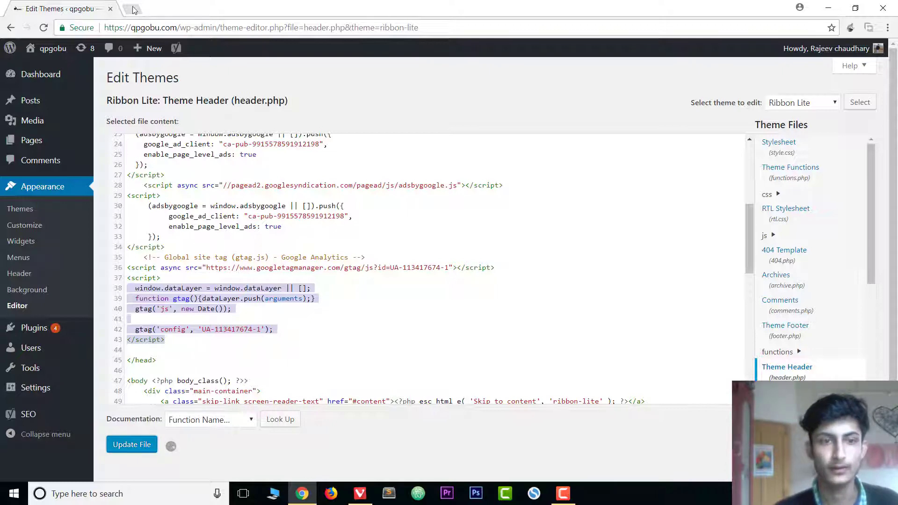
type("qp")
key("Return")
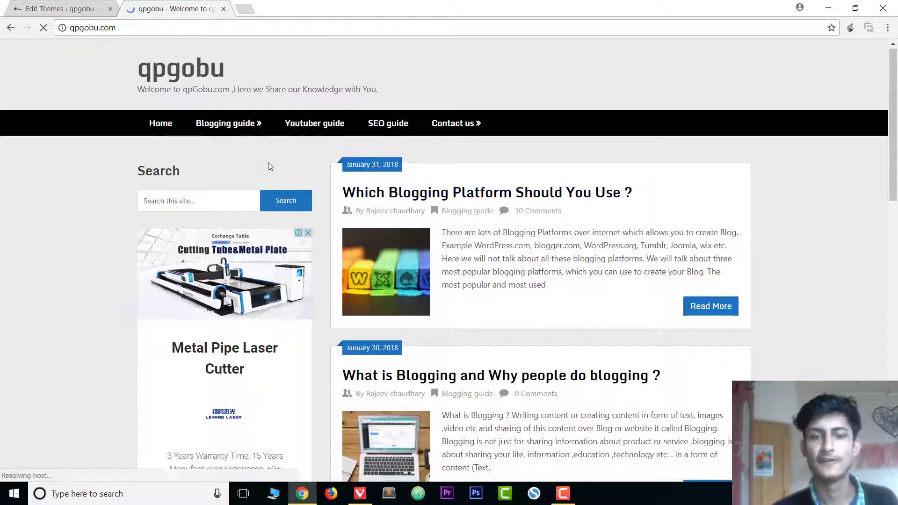
scroll(267, 167, "down", 8)
scroll(267, 174, "down", 9)
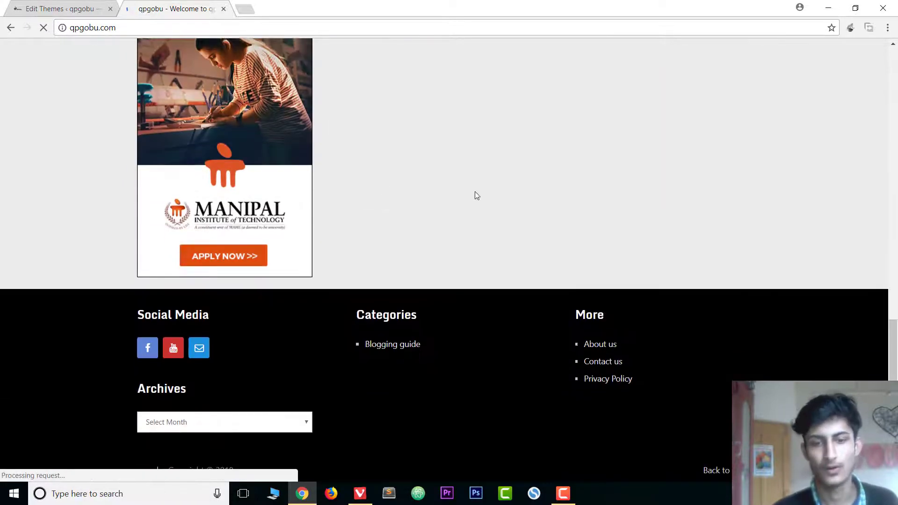
scroll(475, 192, "up", 10)
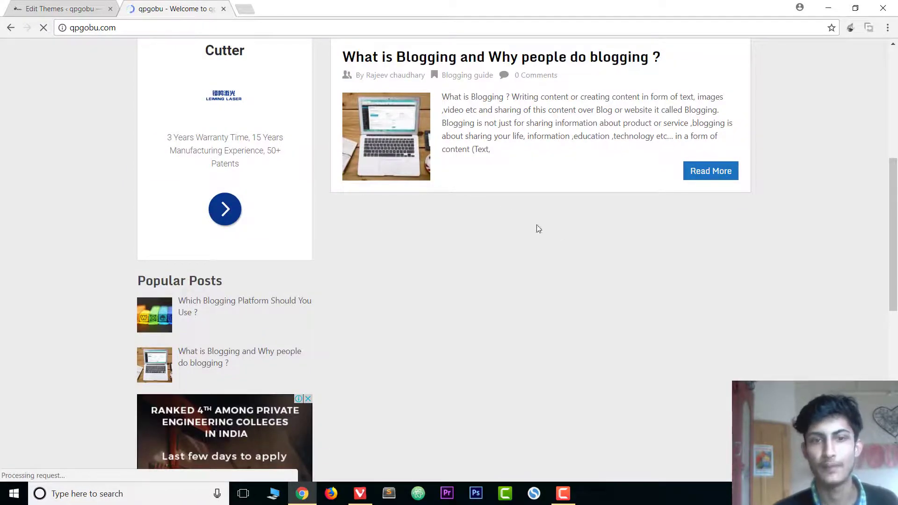
scroll(514, 215, "up", 7)
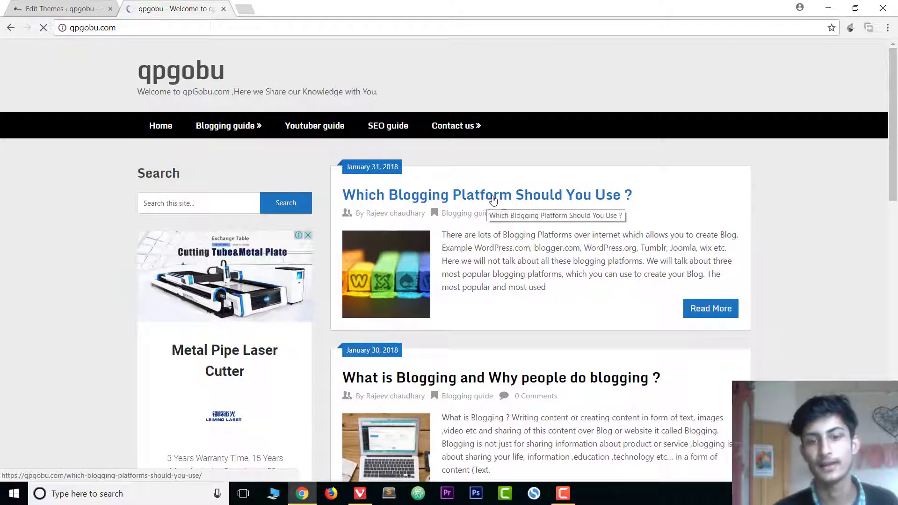
Open the post "Which Blogging Platform Should You Use ?" and examine where ads appear along the page
left_click(491, 199)
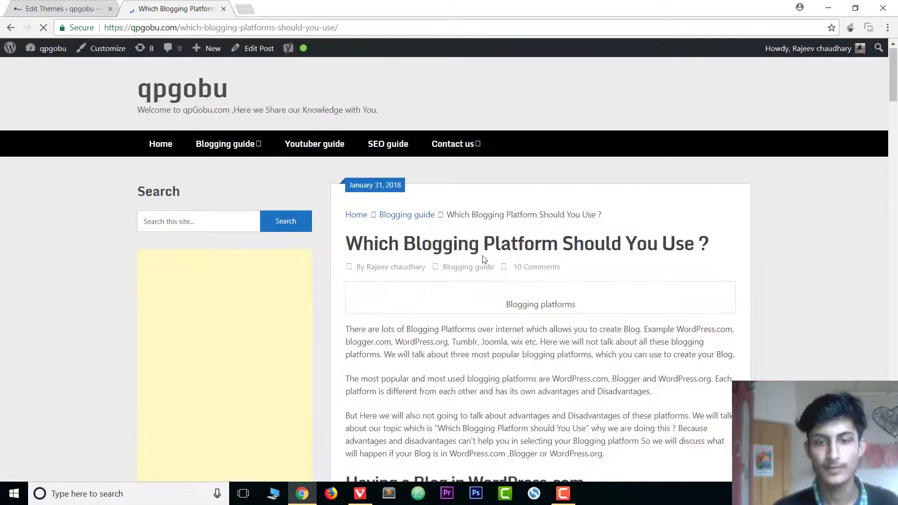
scroll(249, 325, "down", 10)
scroll(248, 325, "up", 10)
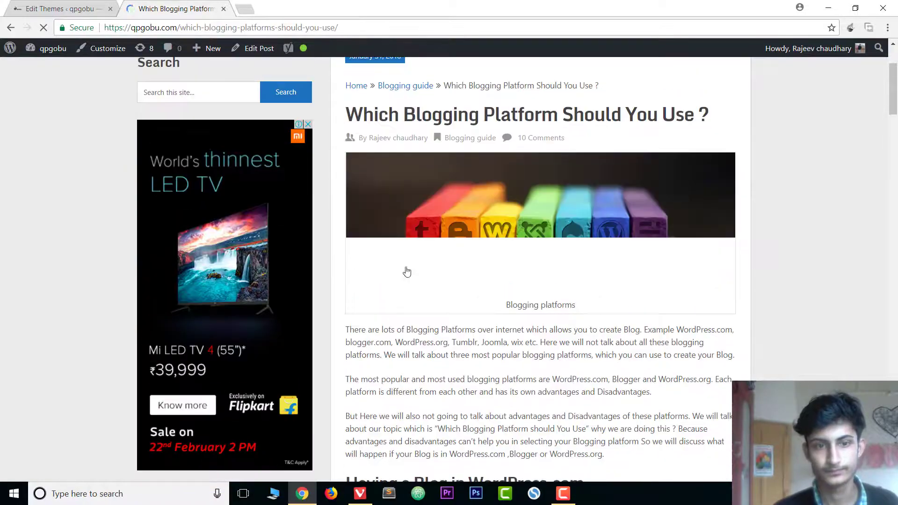
scroll(529, 243, "down", 15)
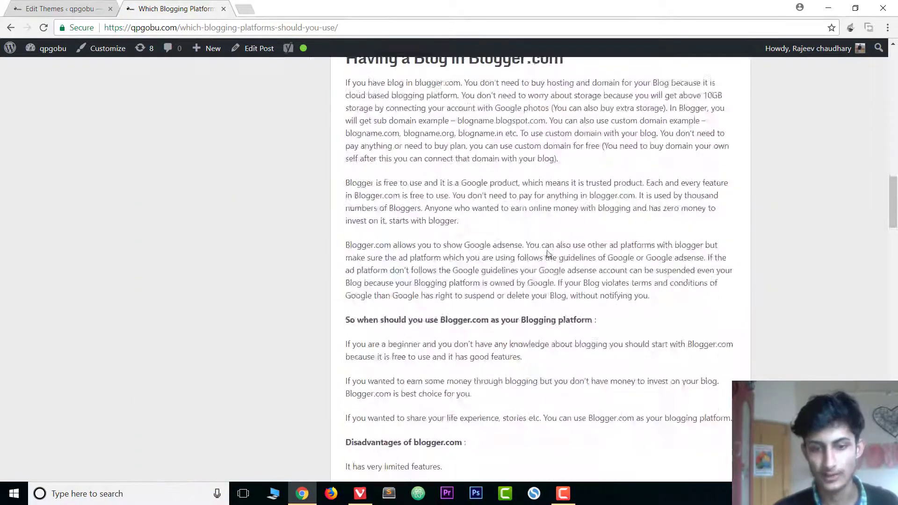
scroll(555, 221, "down", 12)
scroll(533, 254, "down", 10)
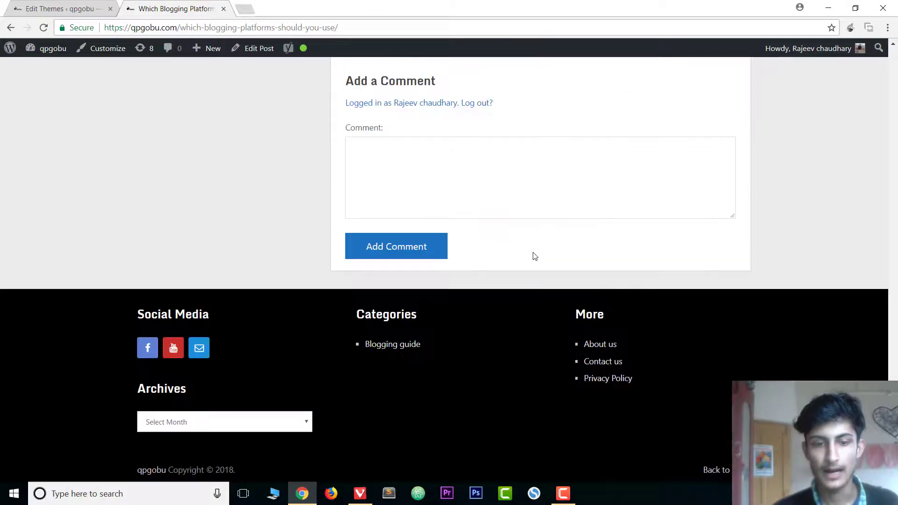
scroll(533, 254, "up", 16)
scroll(533, 248, "up", 20)
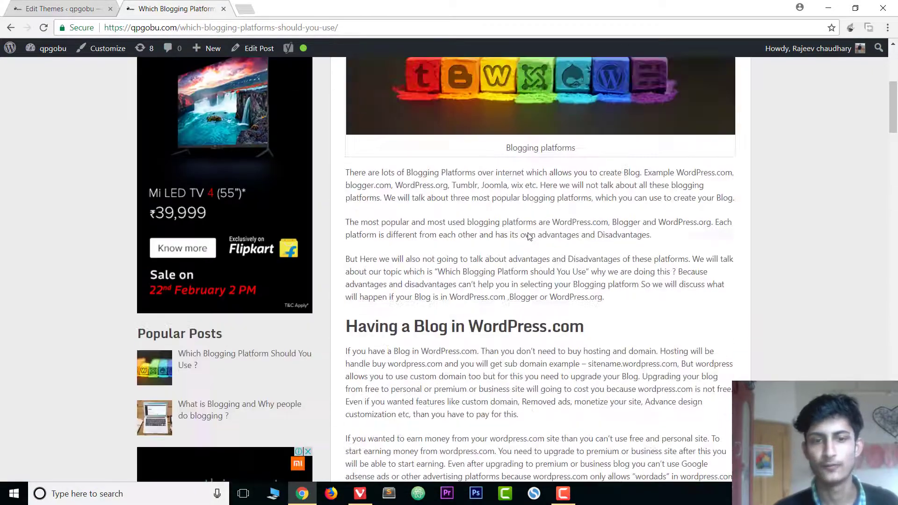
scroll(528, 237, "up", 3)
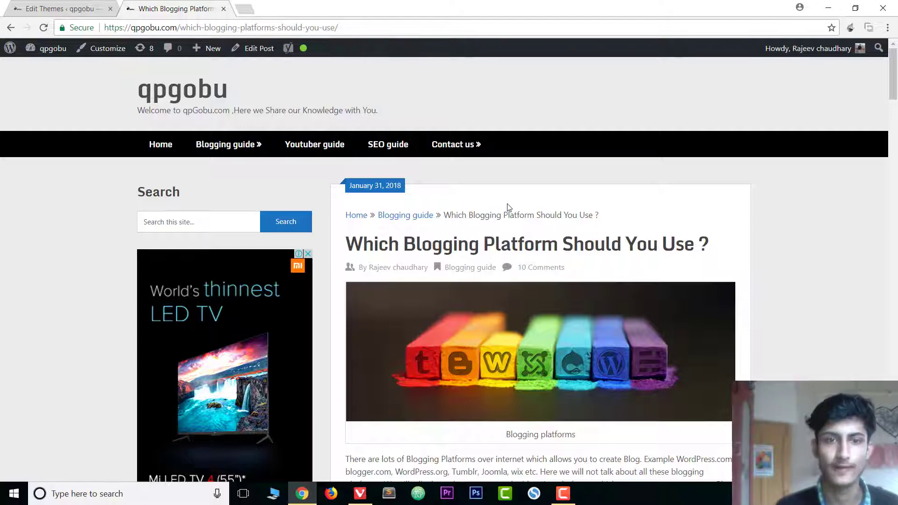
scroll(489, 238, "down", 5)
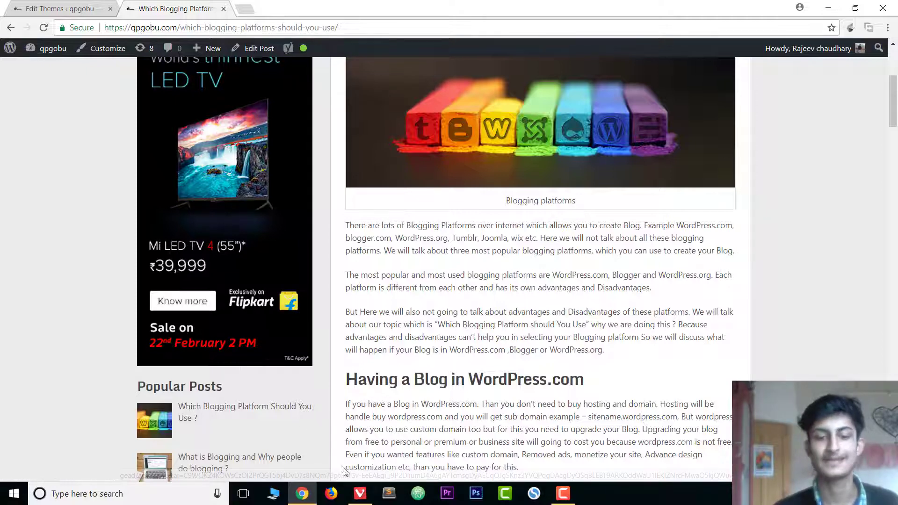
Switch to the Google AdSense Auto ads page in the Vivaldi browser
left_click(359, 494)
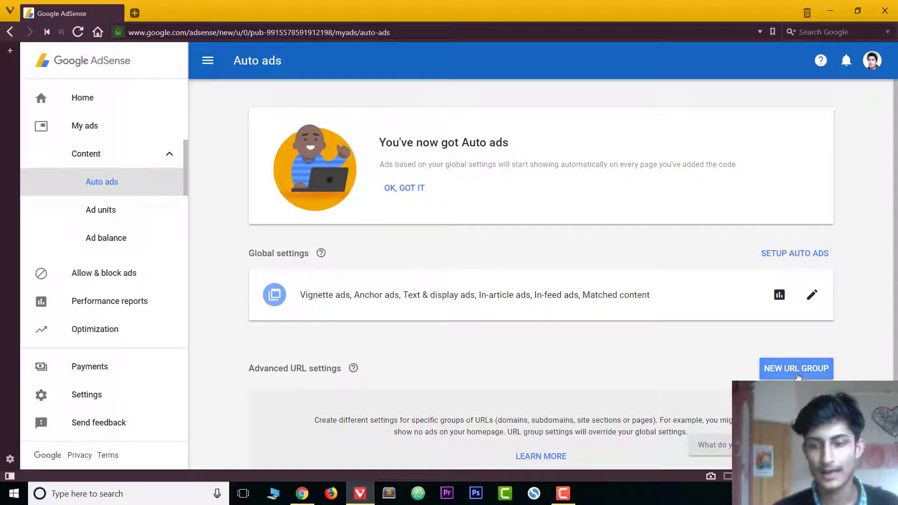
left_click(765, 375)
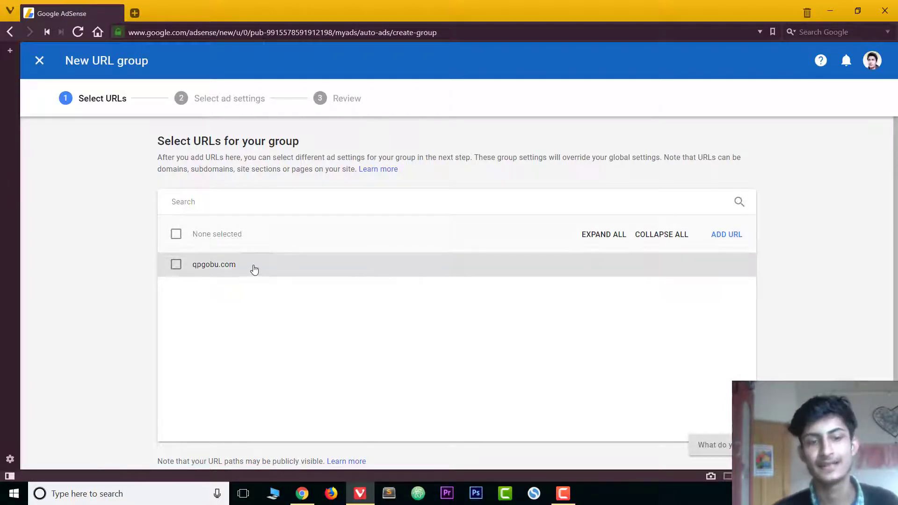
left_click(252, 268)
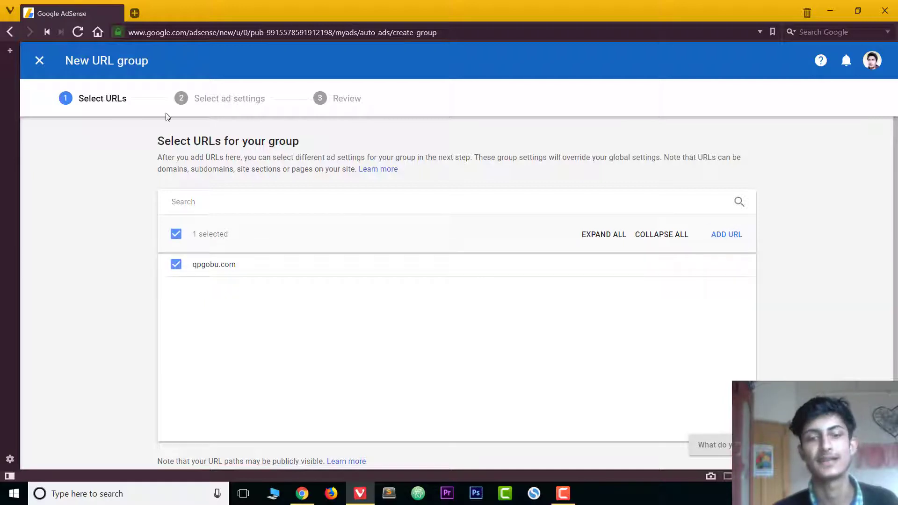
left_click(42, 60)
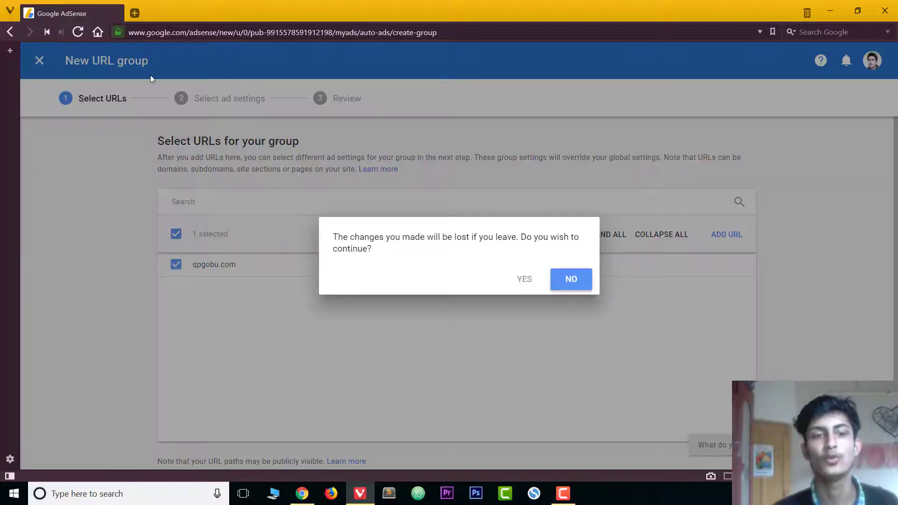
left_click(562, 280)
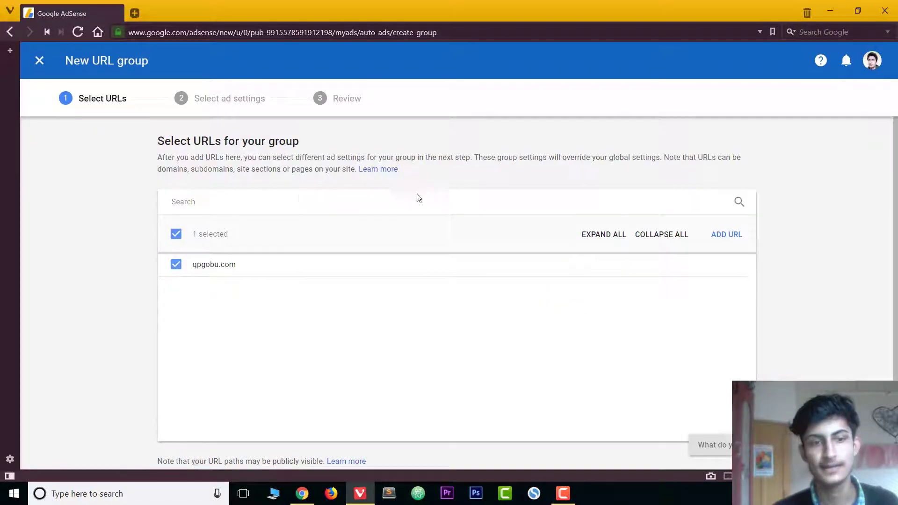
left_click(176, 264)
left_click(40, 61)
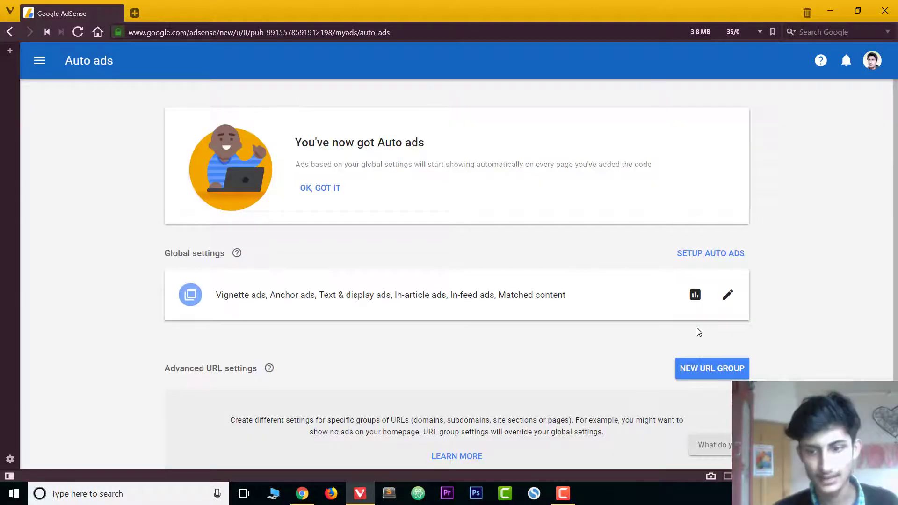
Open the Auto ads global settings for editing and examine the in-page and overlay ad format options
left_click(727, 295)
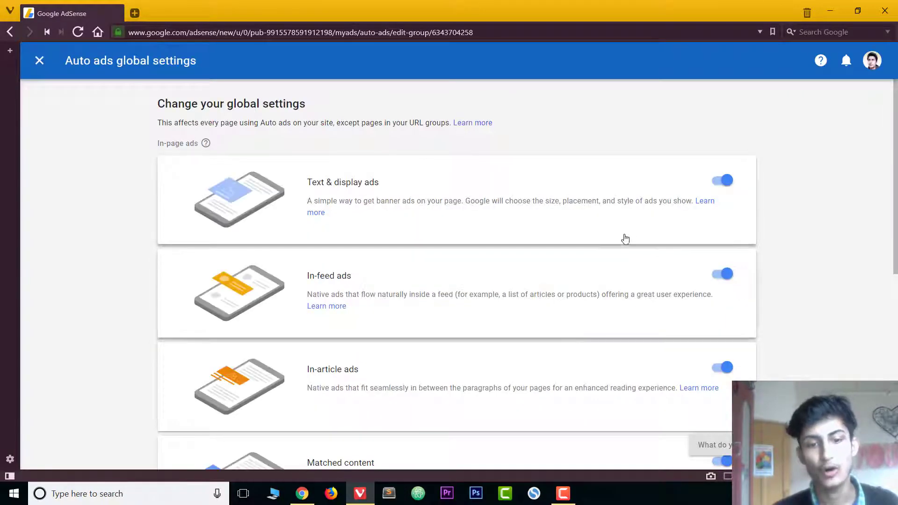
scroll(624, 236, "down", 8)
scroll(653, 258, "up", 8)
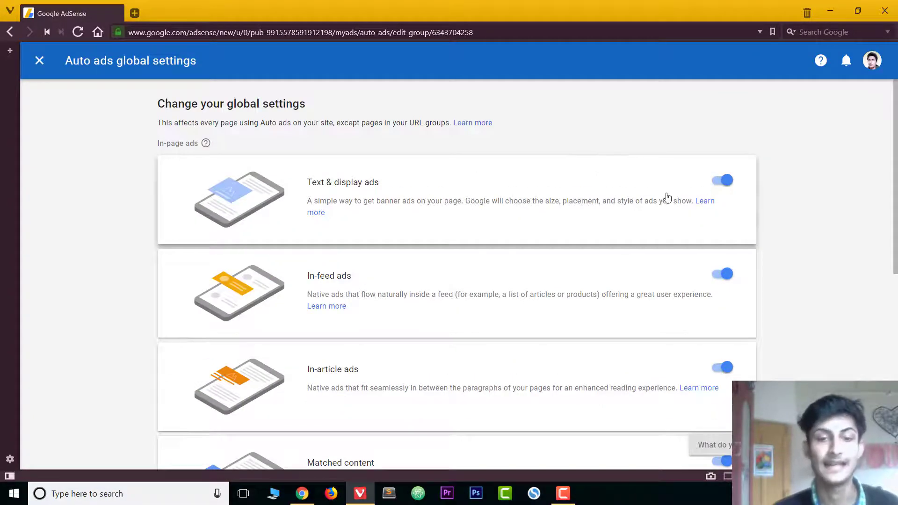
scroll(402, 293, "down", 5)
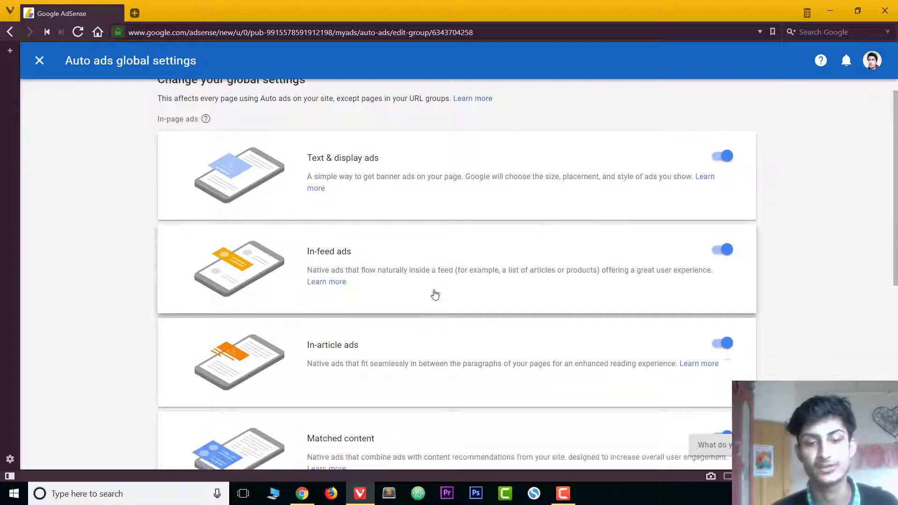
scroll(540, 274, "down", 3)
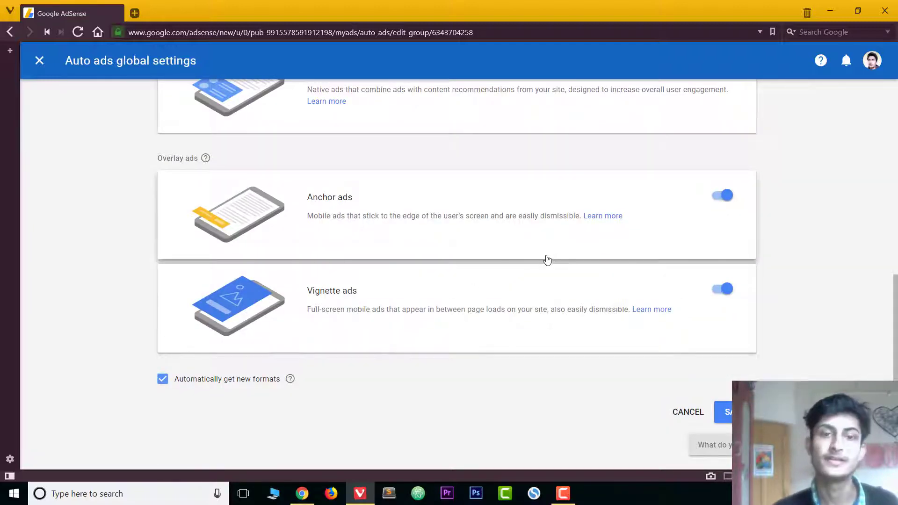
scroll(537, 255, "up", 2)
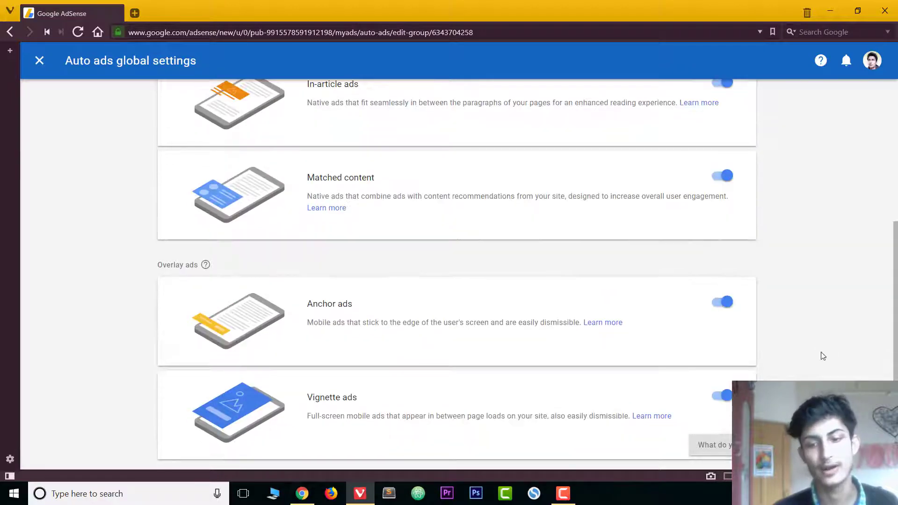
scroll(820, 355, "down", 2)
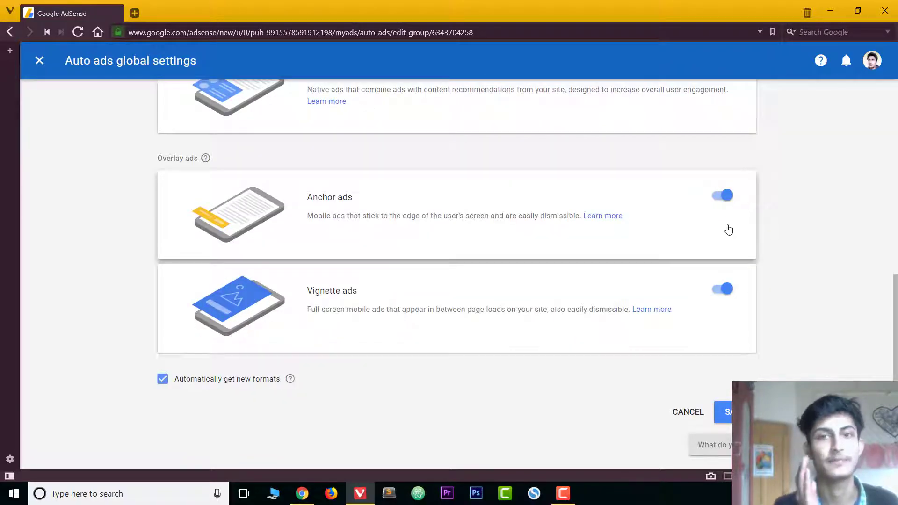